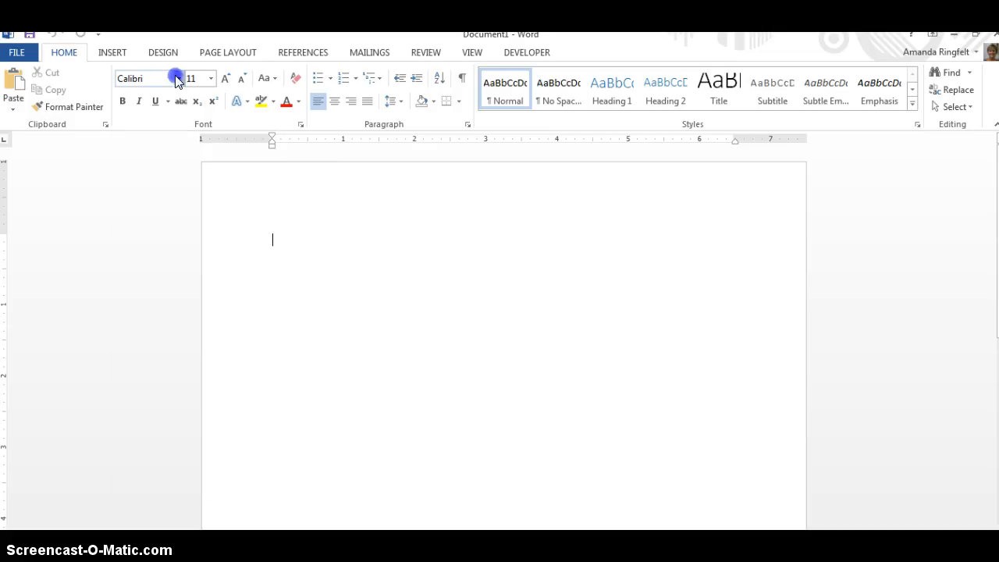
- Set the blank document's font to Times New Roman, size 12
left_click(178, 79)
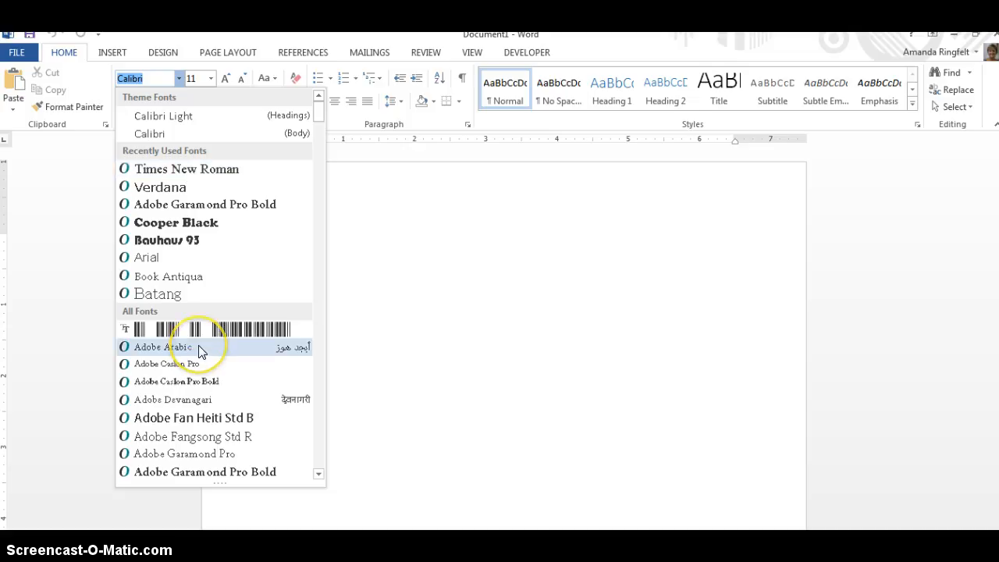
left_click(232, 170)
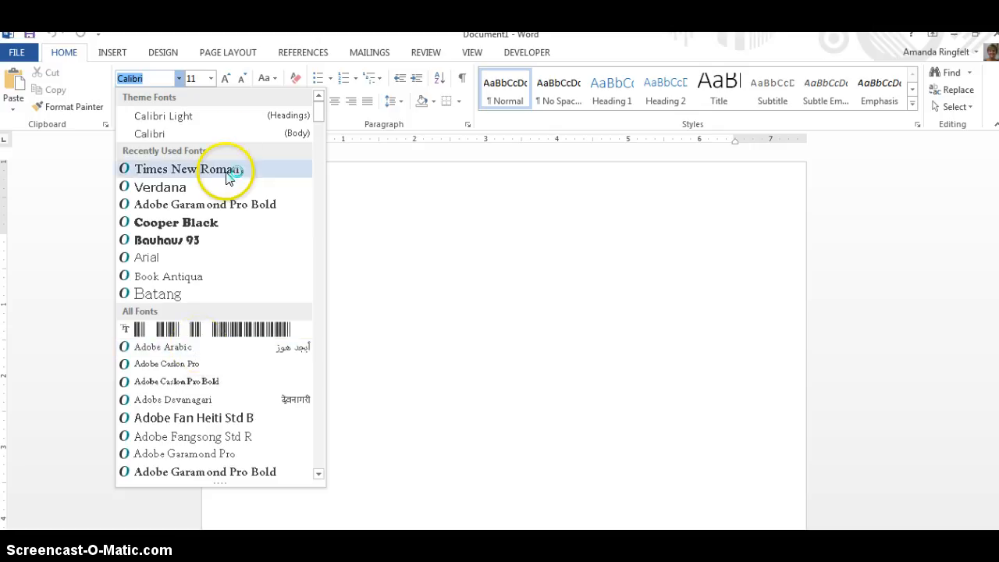
left_click(210, 79)
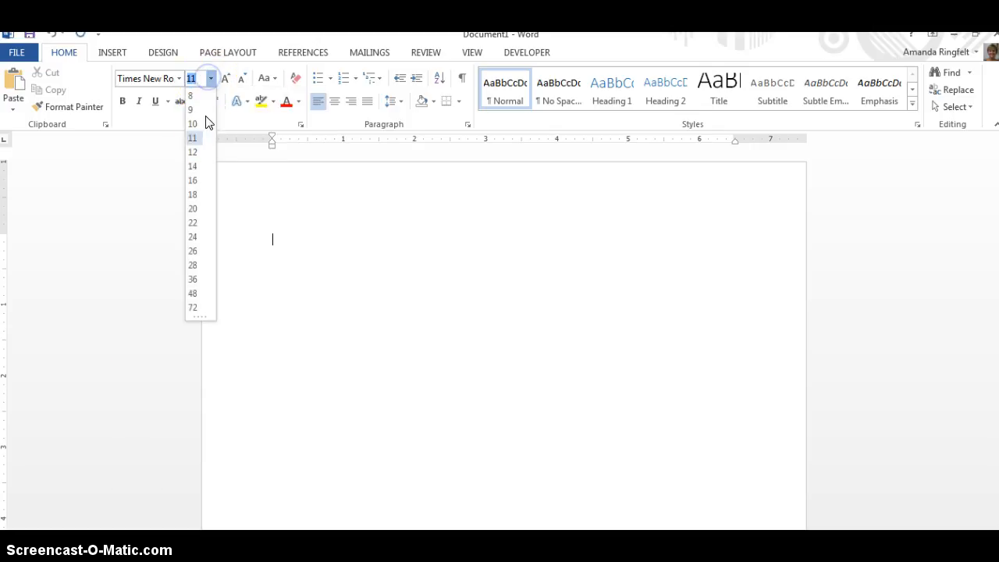
left_click(193, 157)
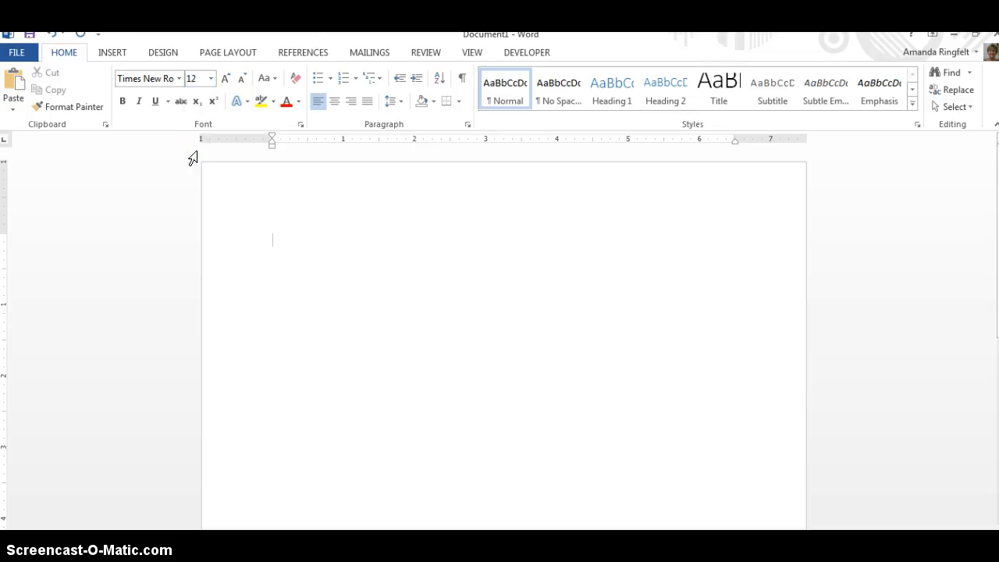
- Set the paragraph line spacing to Double and the spacing after to 0 pt
left_click(468, 127)
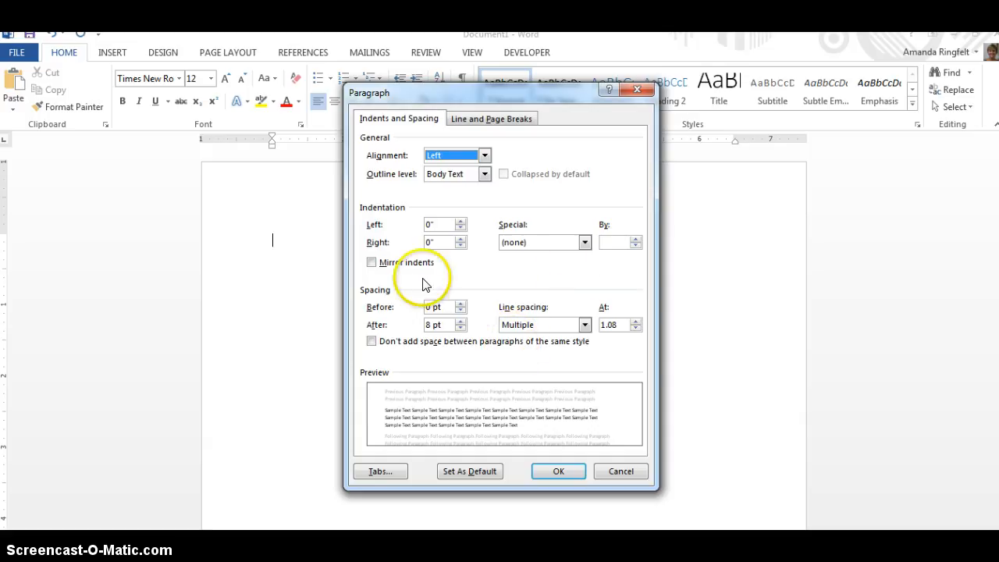
left_click(584, 324)
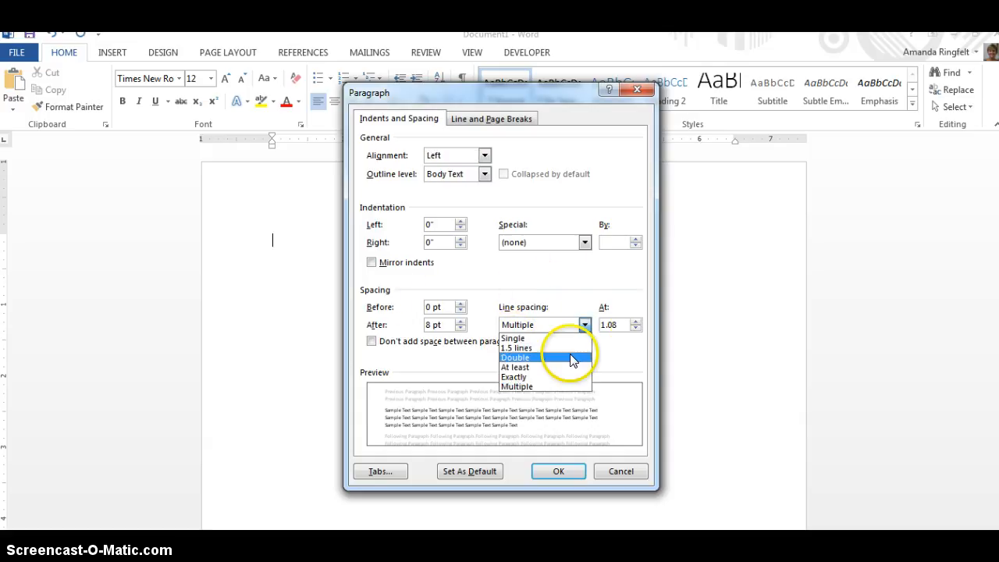
left_click(572, 358)
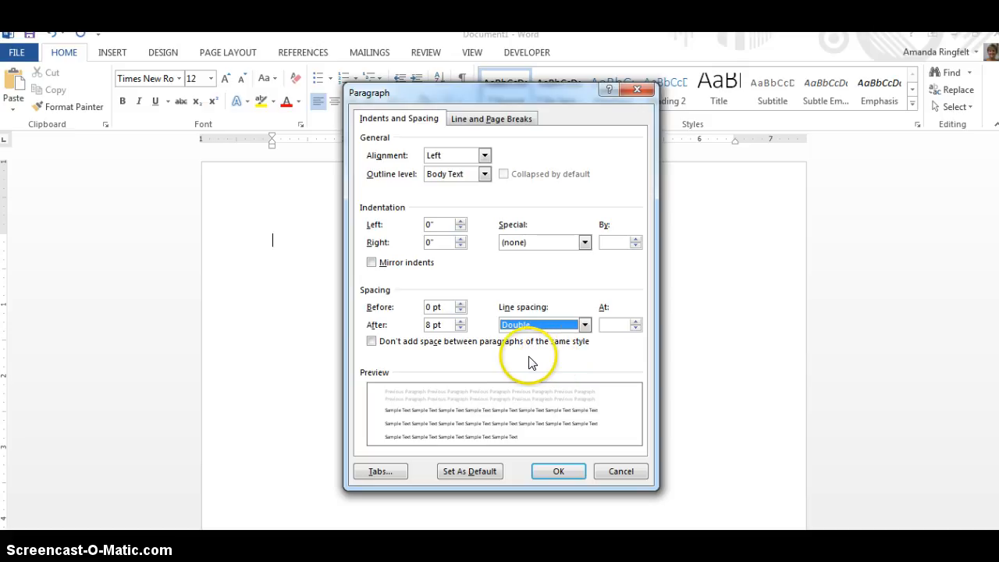
left_click(457, 331)
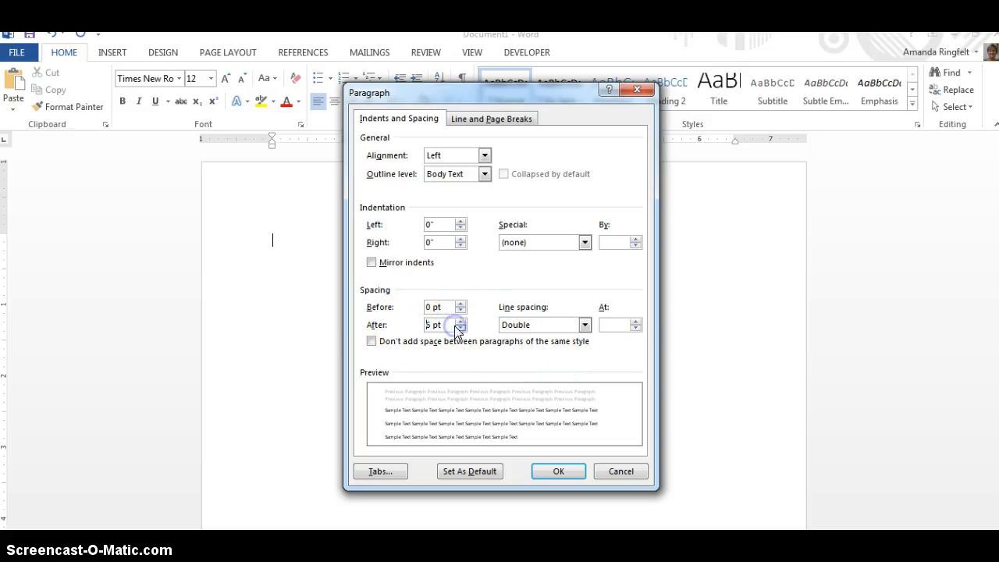
left_click(461, 327)
left_click(553, 471)
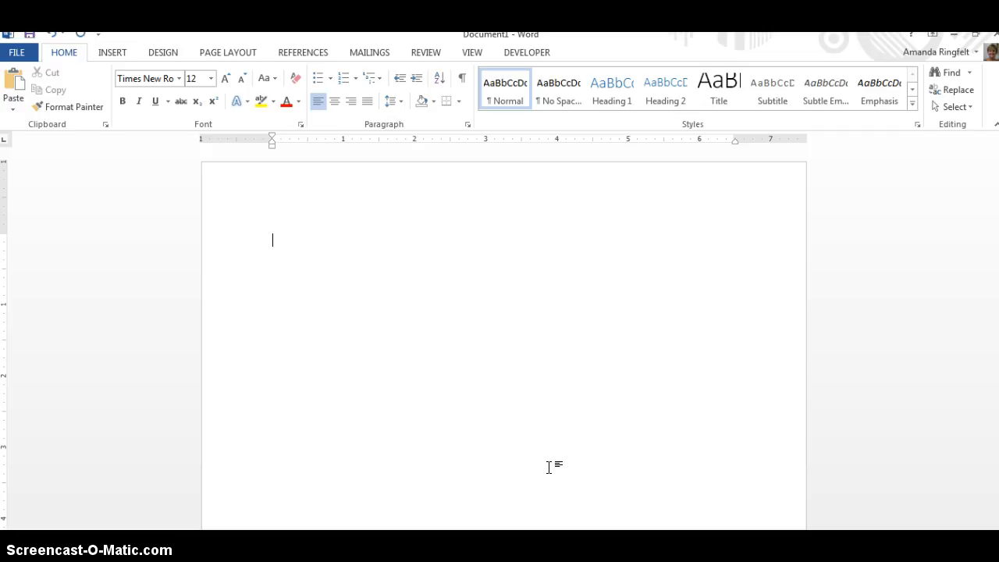
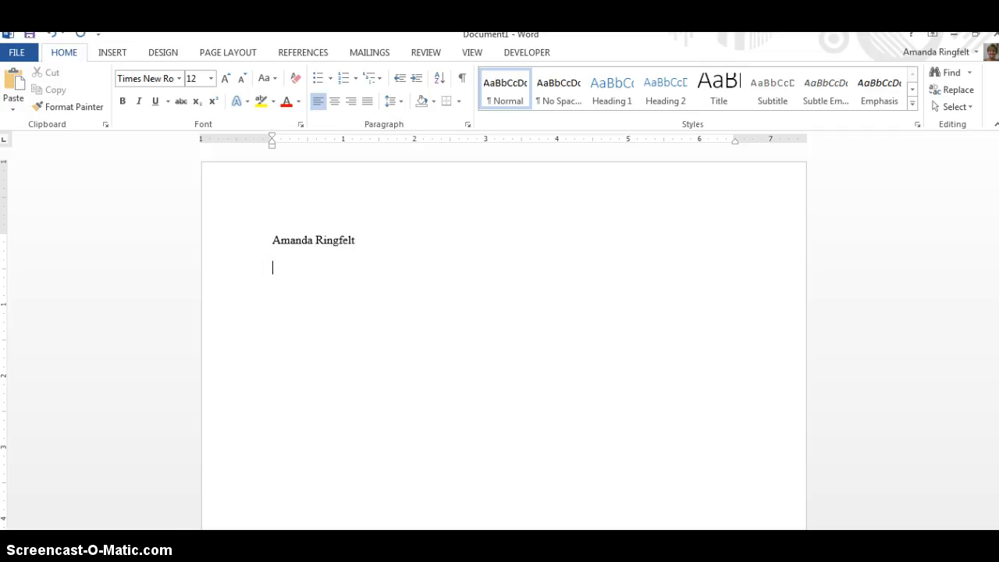
- Enter the author's full name on the first line and the teacher's title and last name on the second
type("Mtr")
key("BackSpace")
key("BackSpace")
type("r. ")
type("Ringfelt")
- Enter the course name "English 3" on the third heading line
type("Eng")
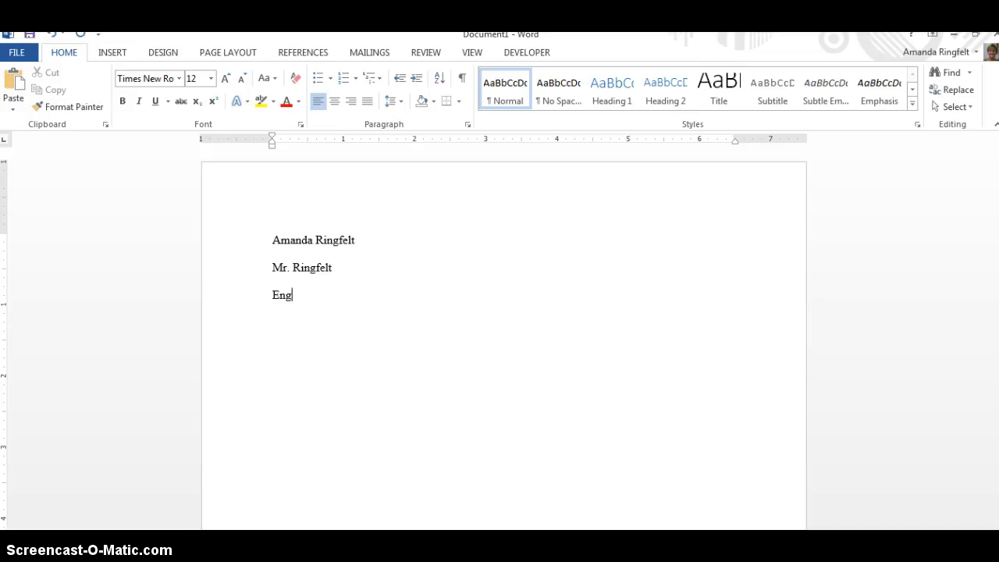
type("lish 3")
key("BackSpace")
type("2")
type(" H")
key("BackSpace")
key("BackSpace")
key("BackSpace")
type("3")
key("Return")
- Enter the date "25 September 2015" on the line below the course name
type("25 Septem")
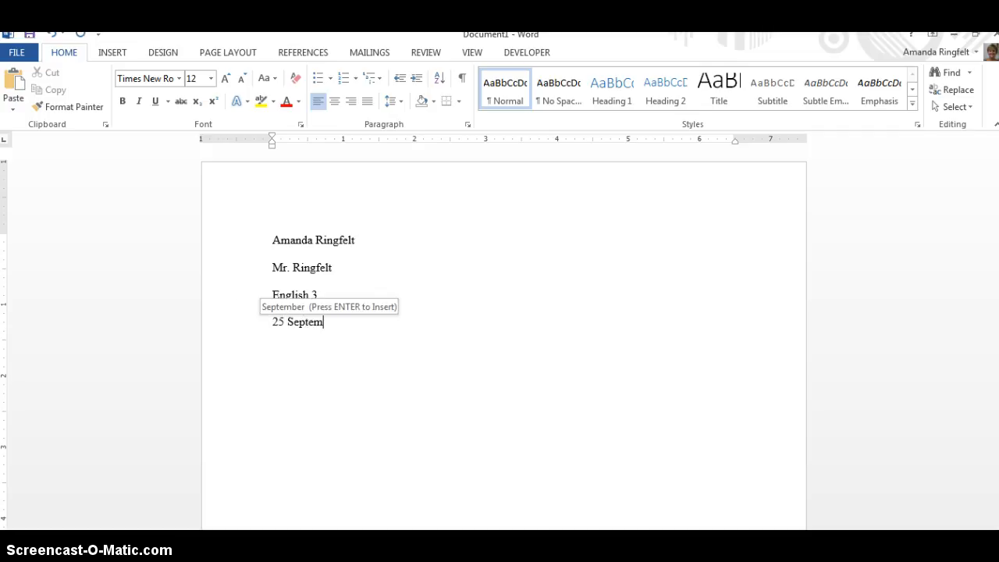
key("Return")
type("20")
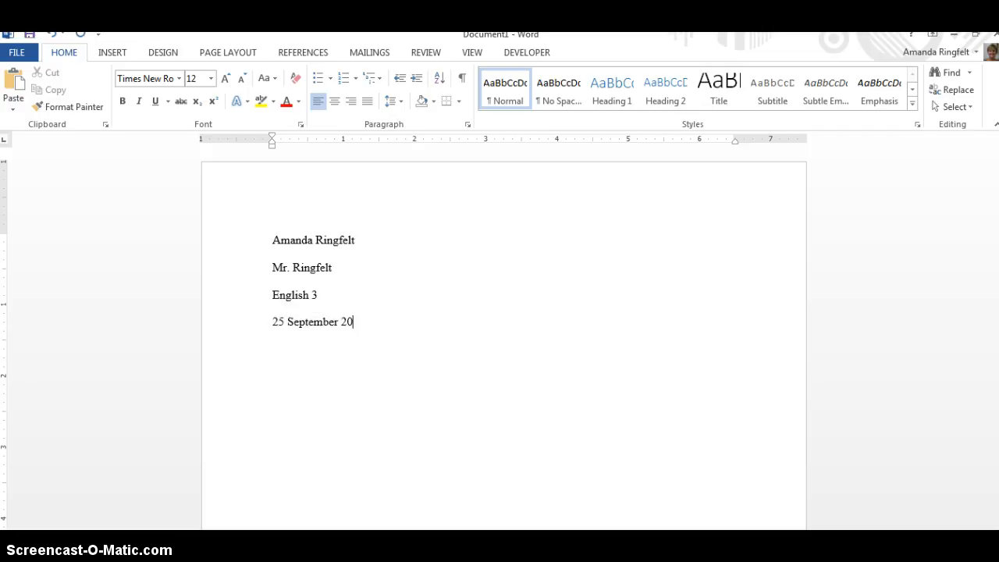
type("15")
- Add a centred line reading "Title" below the date
left_click(334, 101)
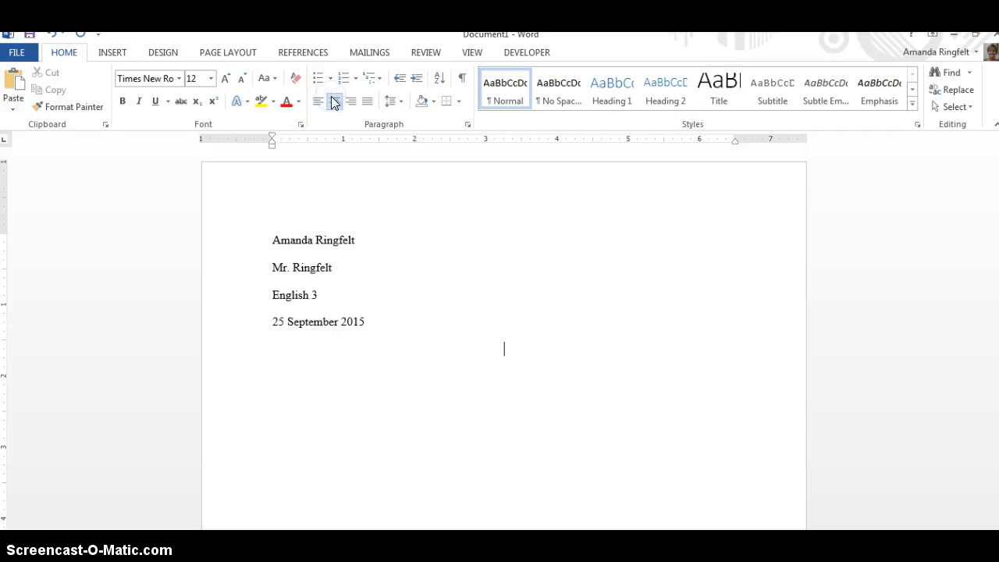
type("Title")
left_click(334, 101)
- Open the page header for editing and set its font to Times New Roman, size 12
double_click(484, 196)
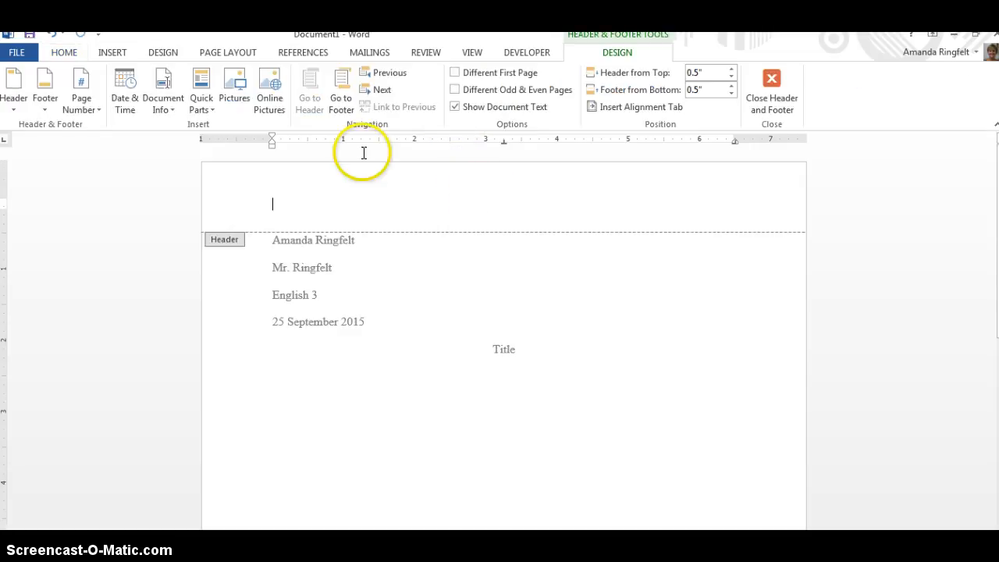
left_click(61, 55)
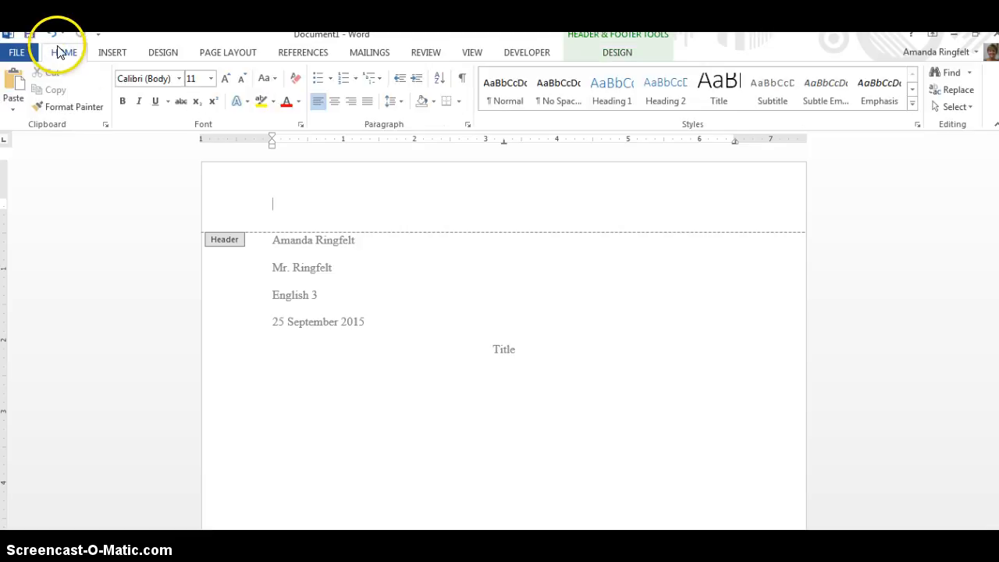
left_click(178, 79)
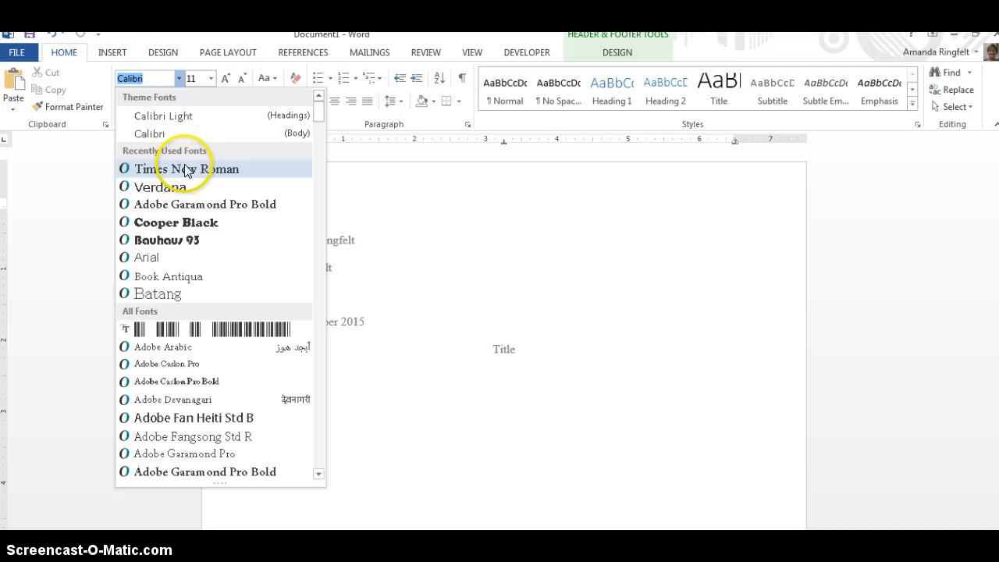
left_click(188, 169)
left_click(210, 79)
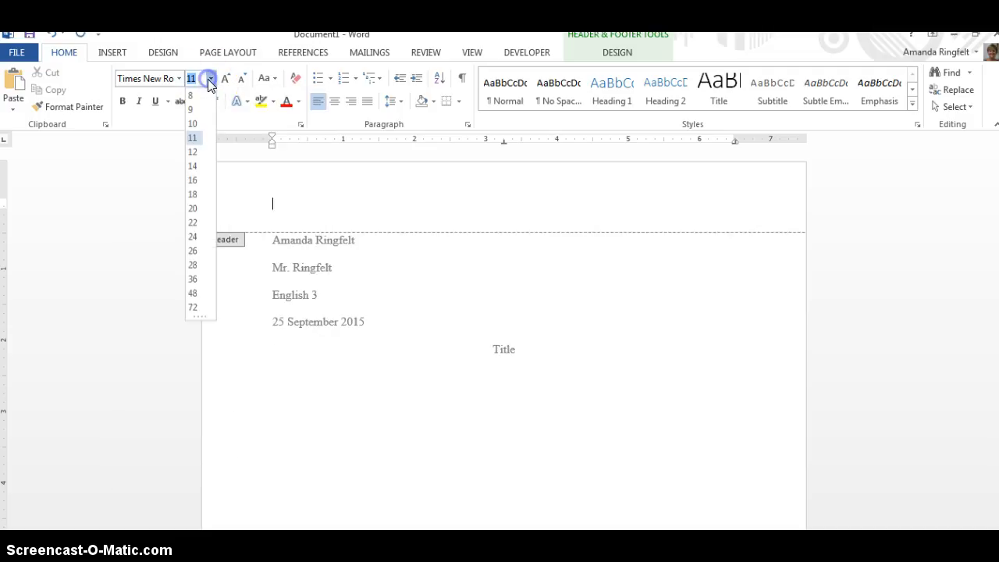
left_click(192, 156)
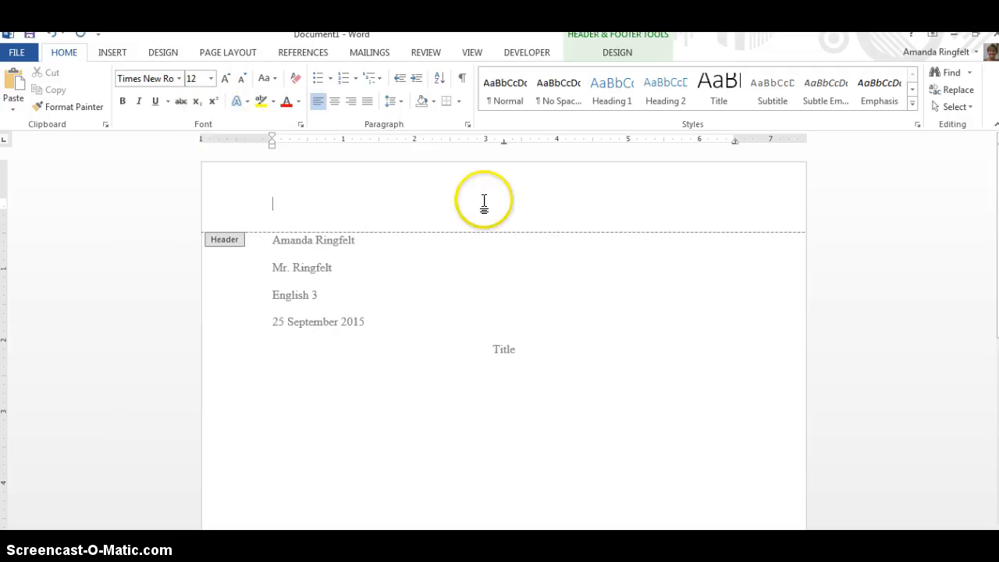
- Right-align the header, enter the author's last name followed by a Plain Number page number at the current position, and return to the body
left_click(353, 105)
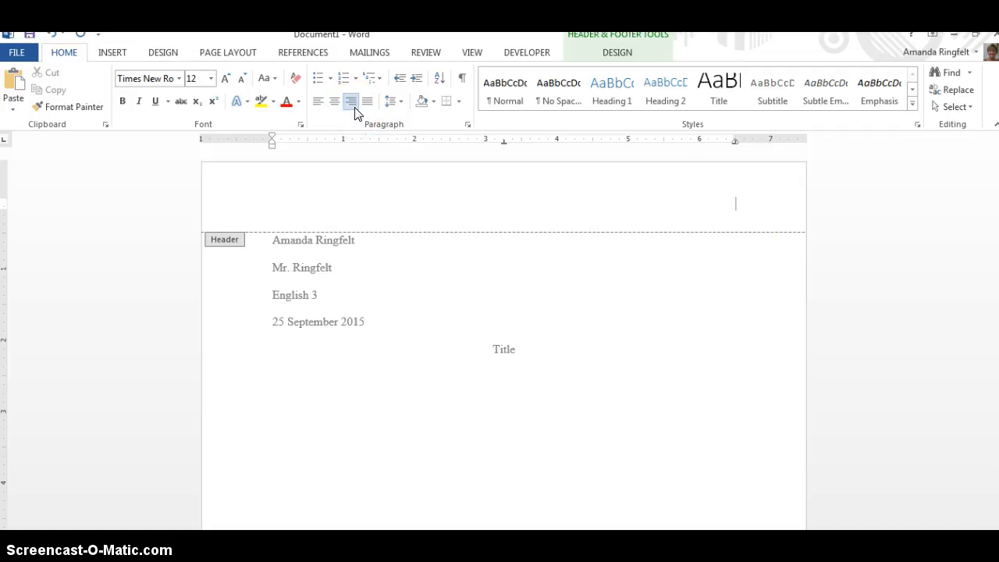
type("Ringfelt")
left_click(114, 51)
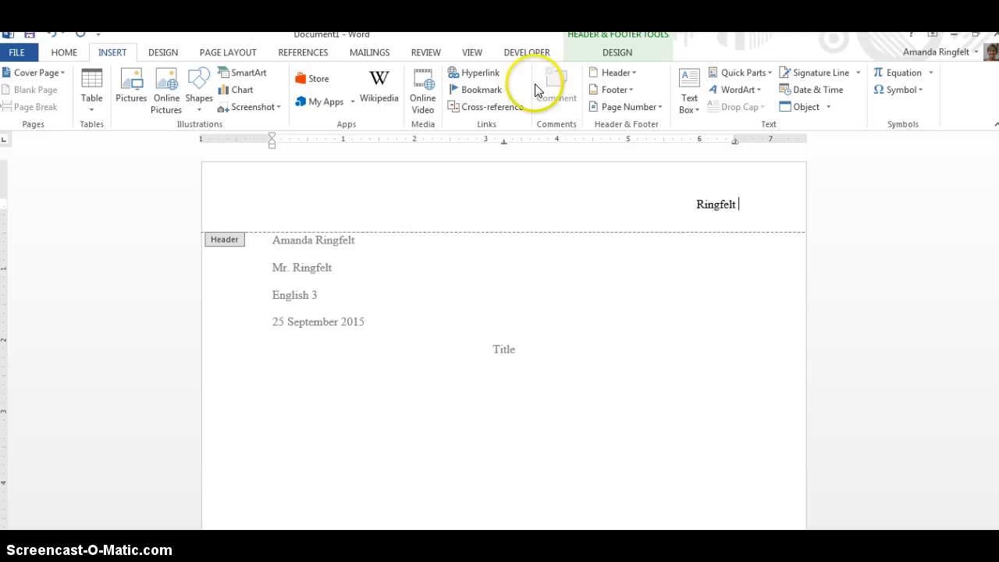
left_click(657, 106)
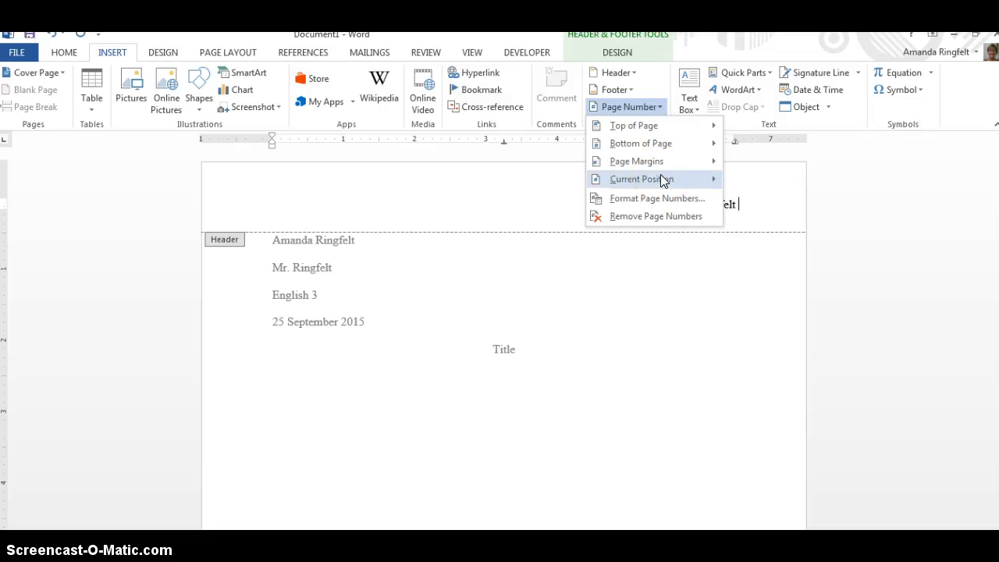
mouse_move(662, 181)
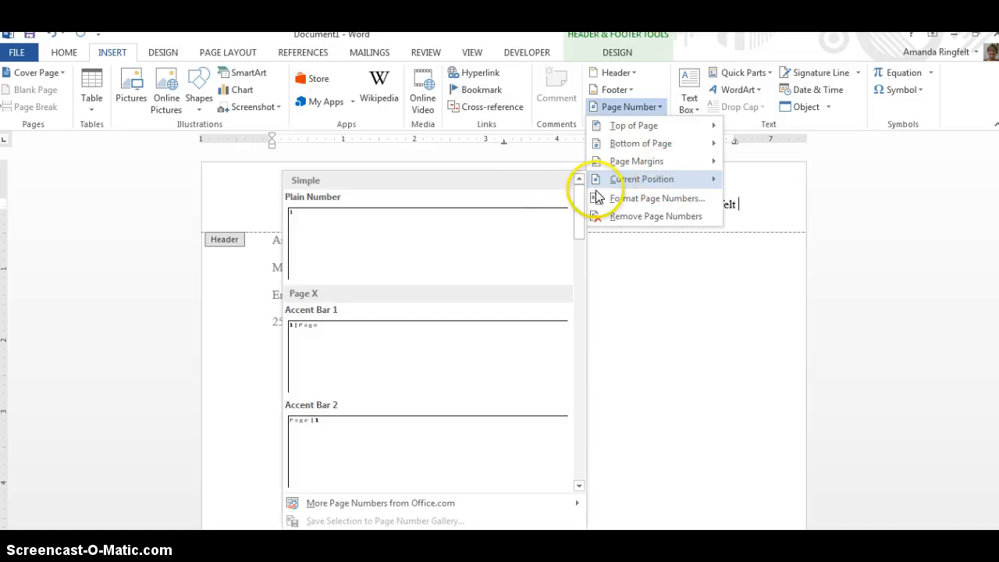
left_click(484, 235)
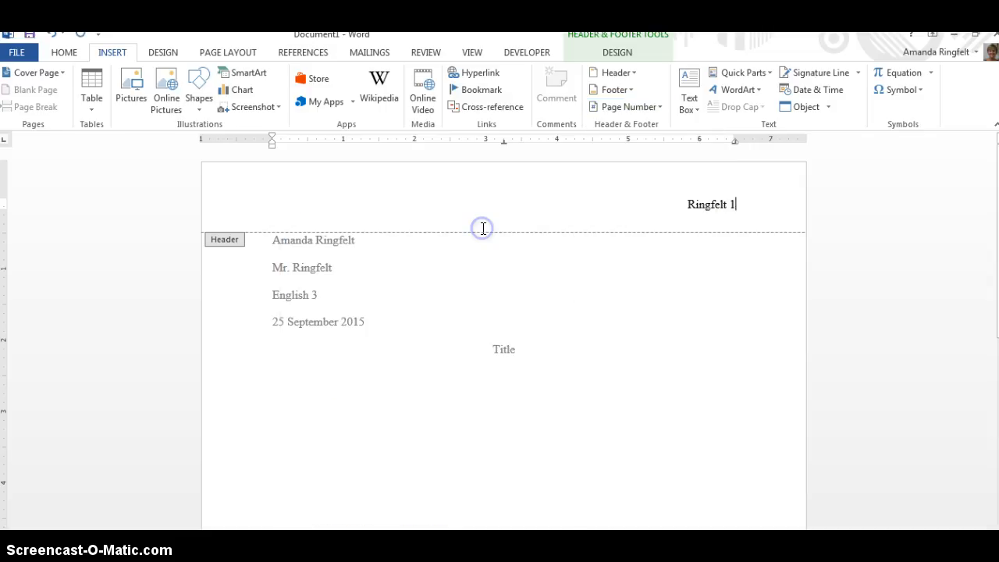
double_click(572, 398)
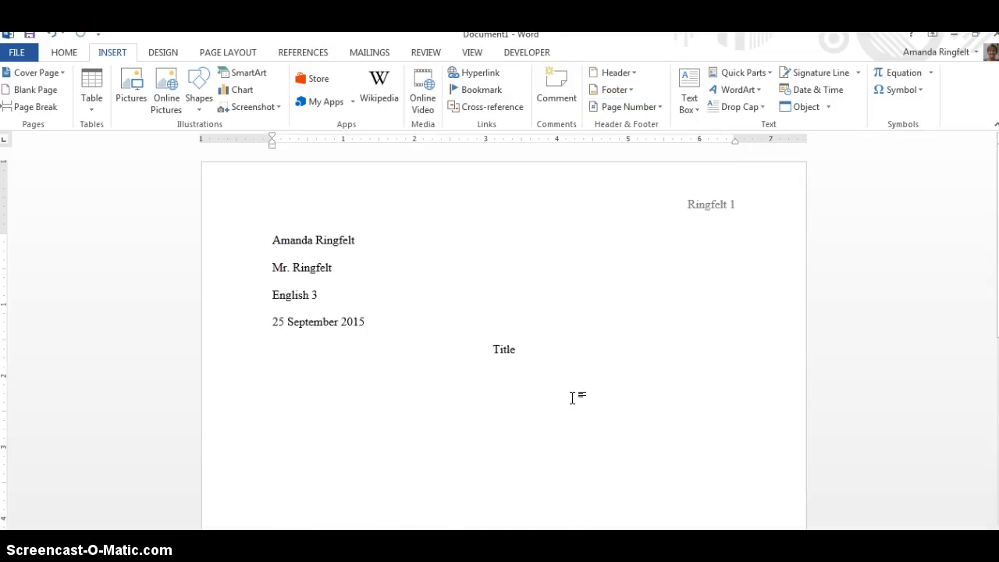